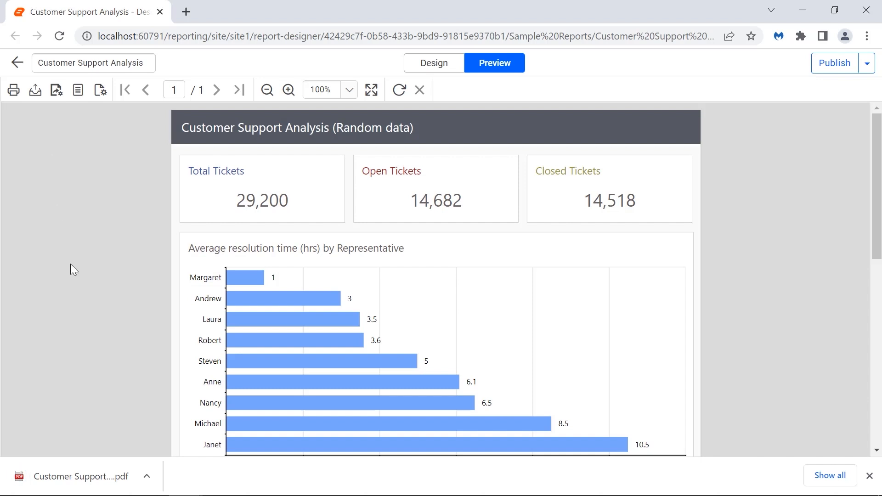
Step: Open the downloaded PDF export of the Customer Support Analysis report
click(87, 475)
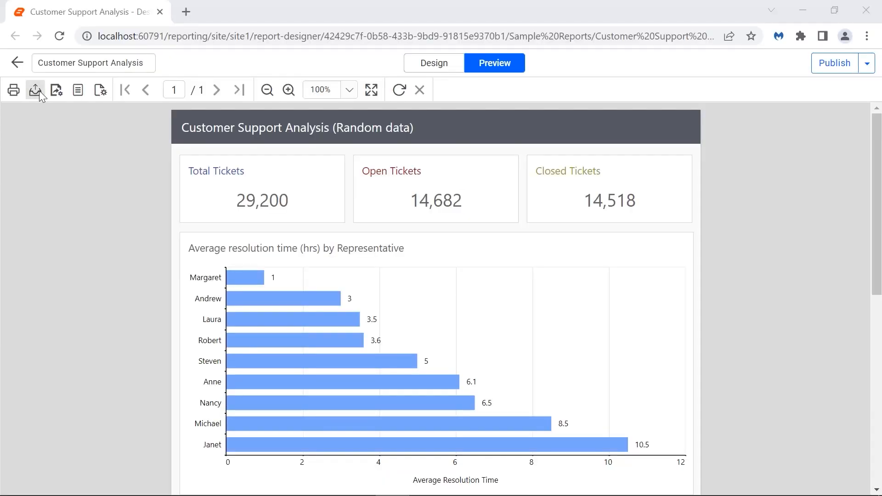
Step: Advance the slideshow to the slide showing the report's Export dropdown formats
click(38, 90)
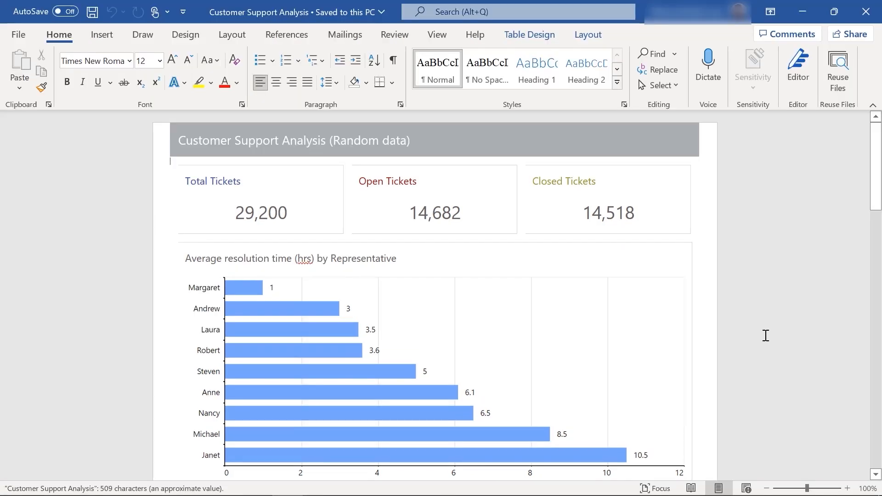
Step: Export the report to Word and open the downloaded .docx file
click(766, 335)
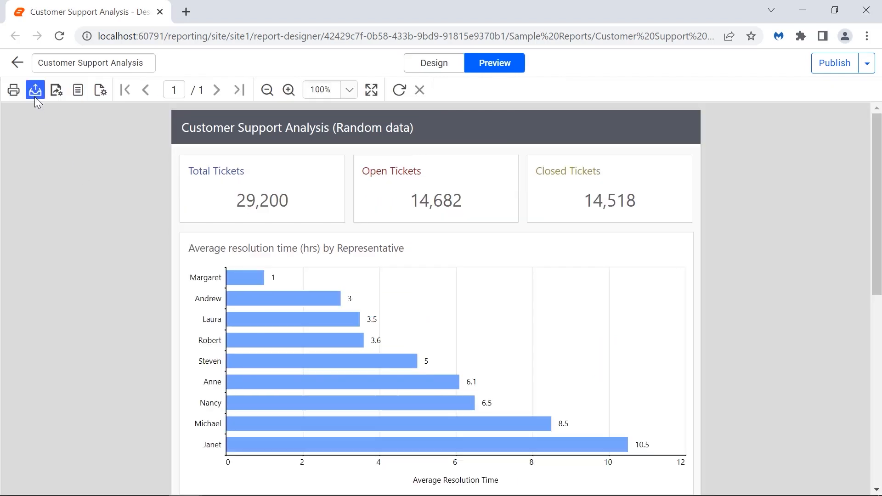
click(35, 90)
click(43, 148)
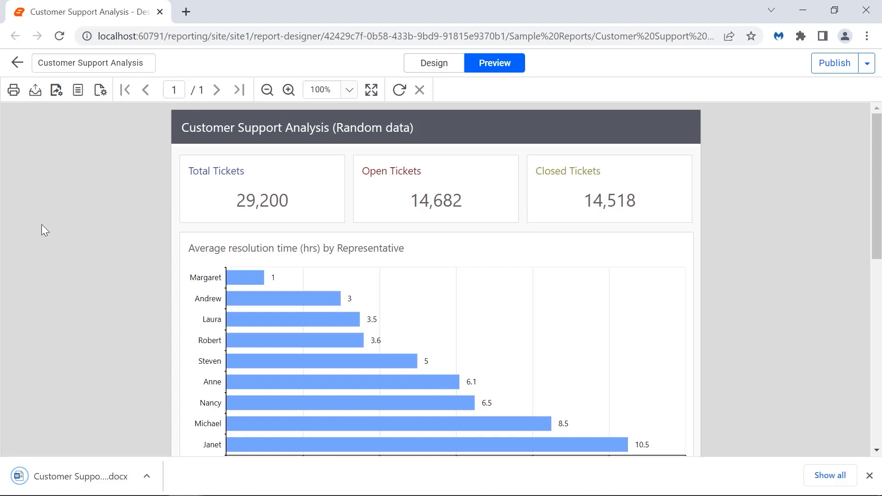
click(54, 476)
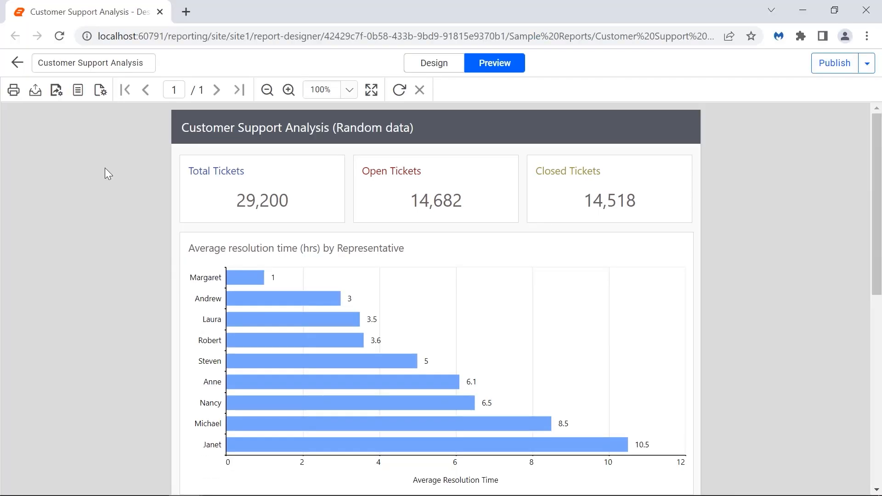
Step: Export the report to Excel and HTML, then switch the preview to two-page print layout
click(35, 90)
click(48, 136)
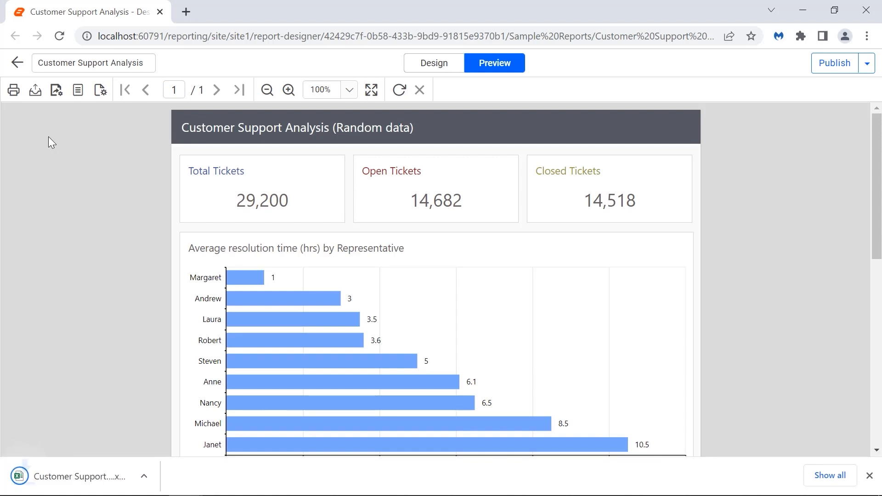
click(35, 90)
click(50, 165)
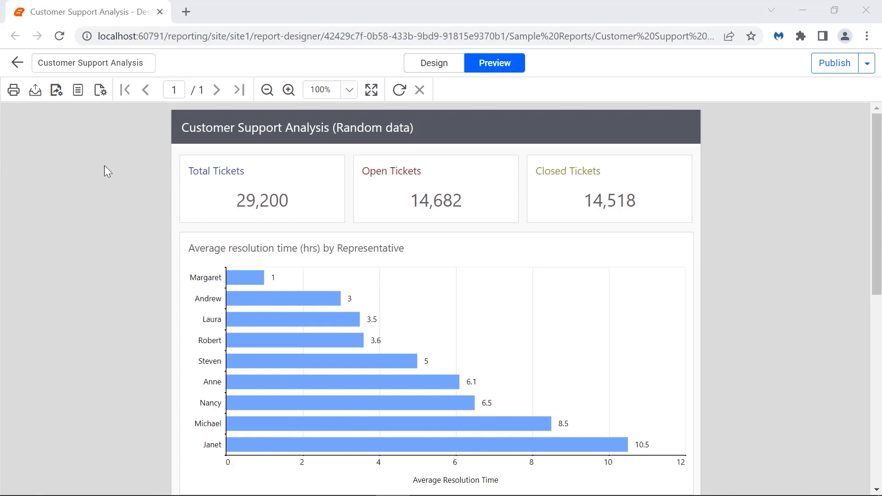
click(36, 90)
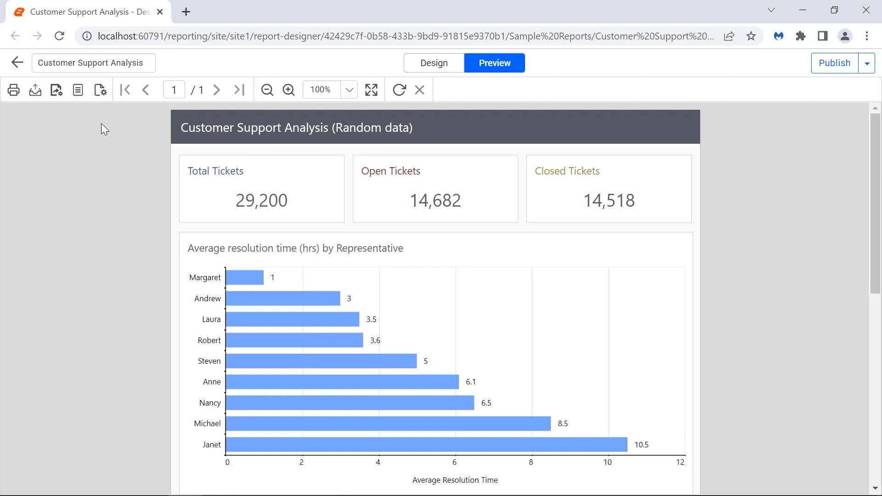
click(82, 92)
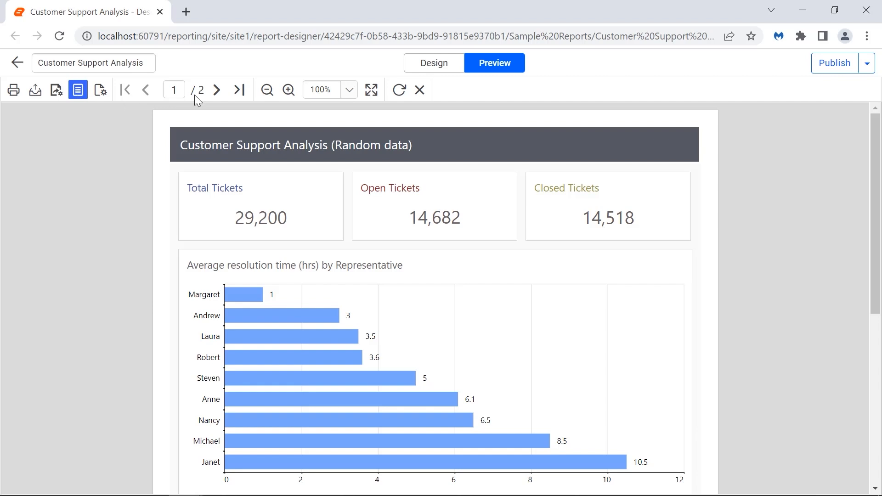
Step: Export the two-page print layout to PDF and scroll through both pages of the download
click(215, 91)
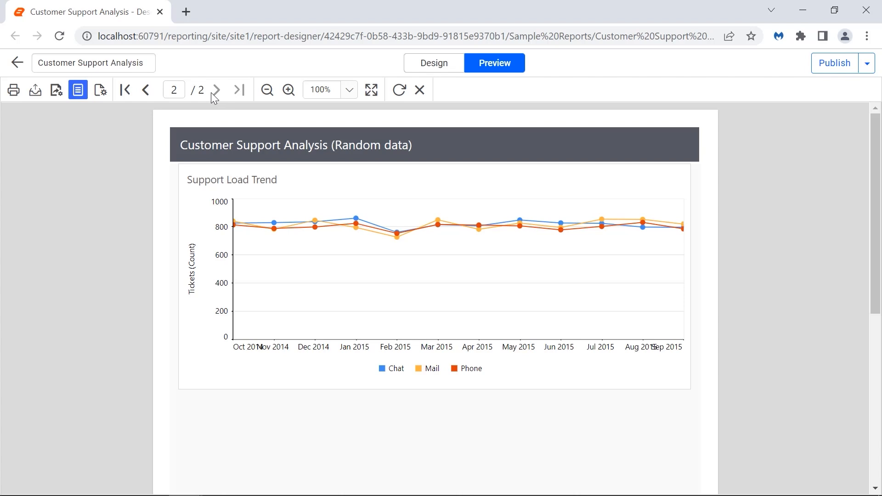
click(35, 90)
click(45, 114)
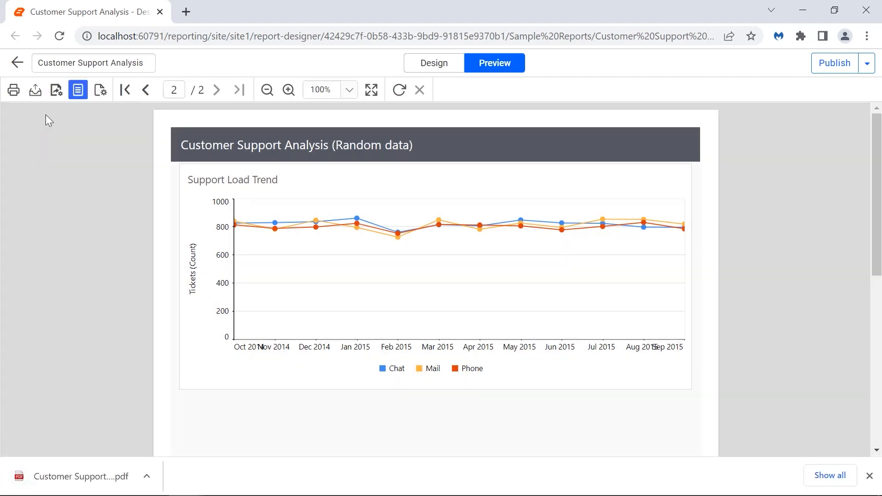
click(68, 477)
scroll(732, 332, down, 15)
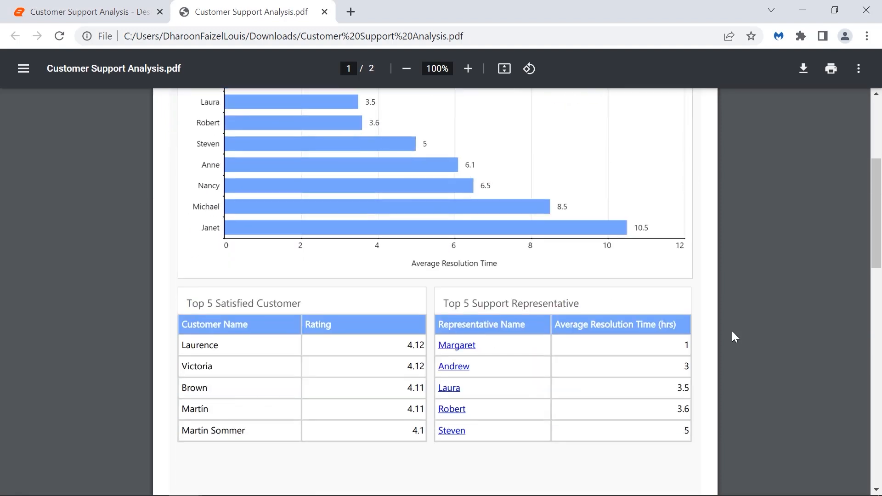
scroll(732, 331, down, 2)
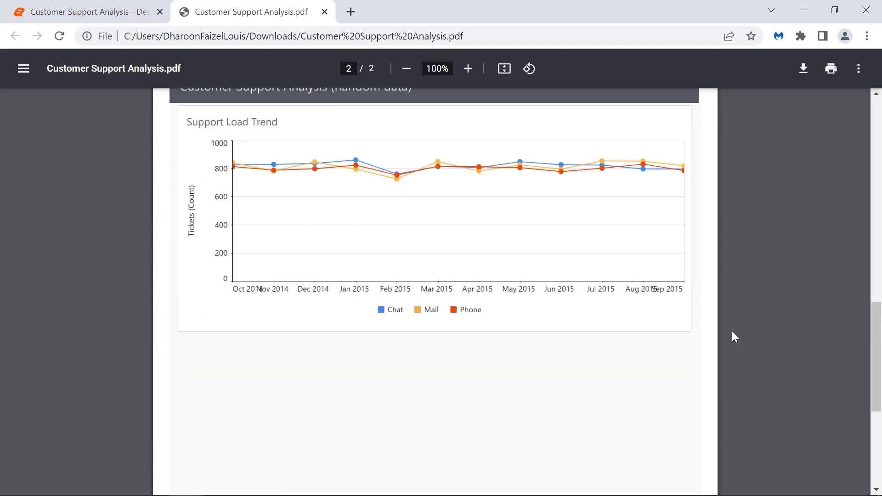
key(ctrl+w)
Step: Export the report as a PowerPoint file and open the downloaded .ppt
click(35, 92)
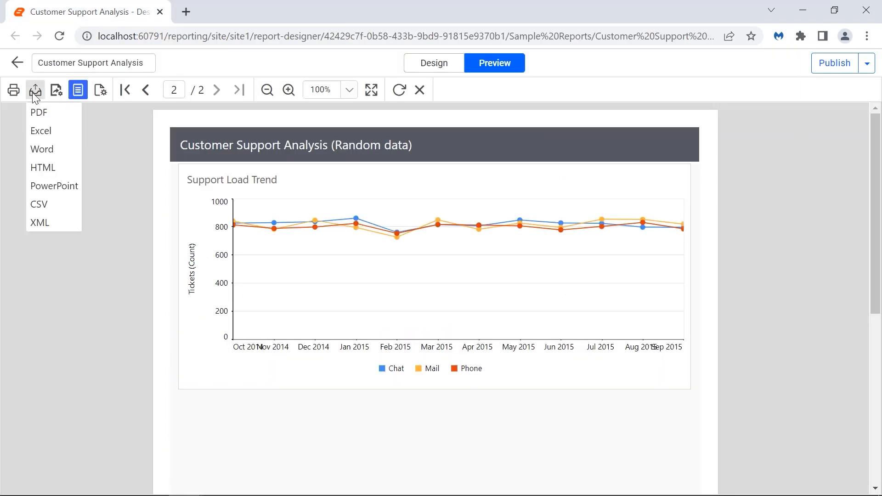
click(56, 186)
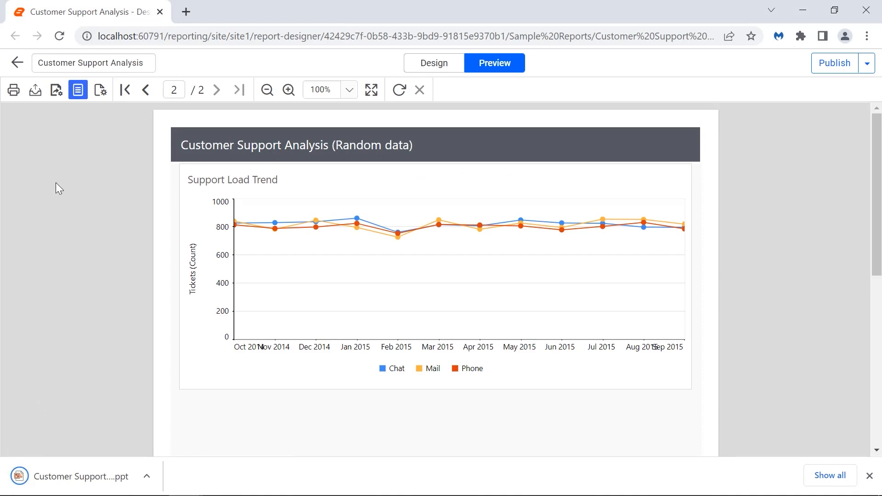
click(65, 478)
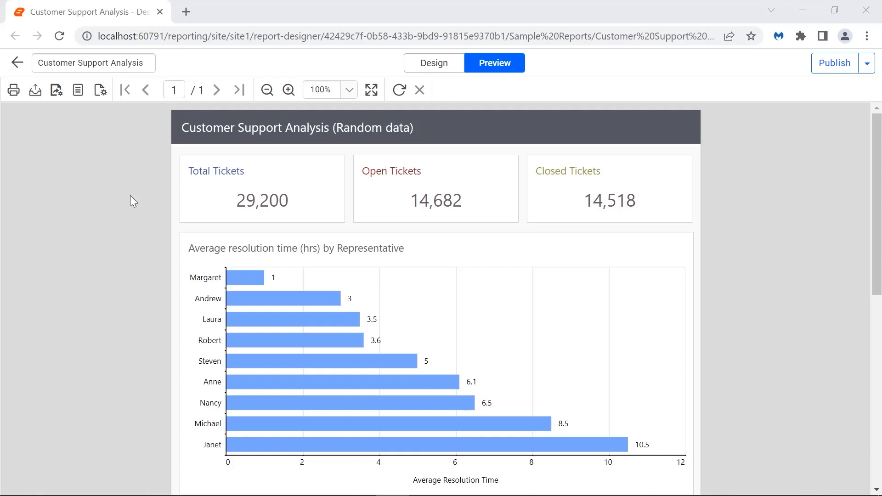
Step: Export the report as CSV and open the downloaded CSV file
click(41, 94)
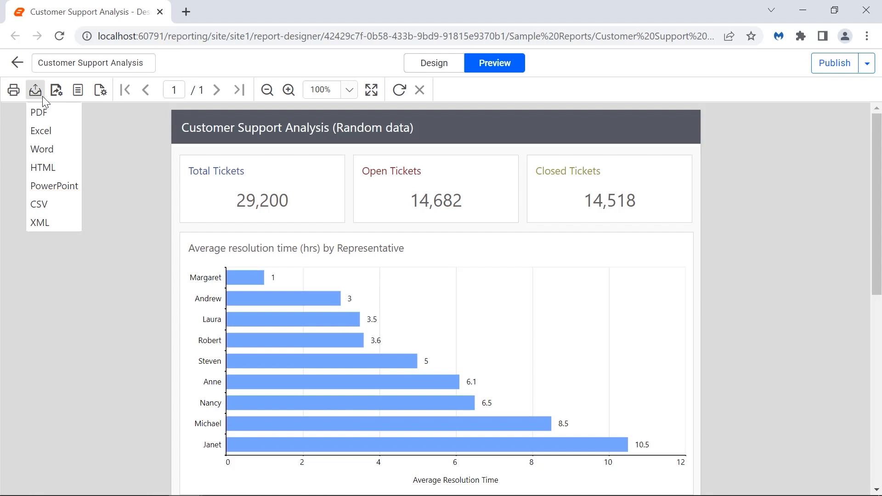
click(38, 205)
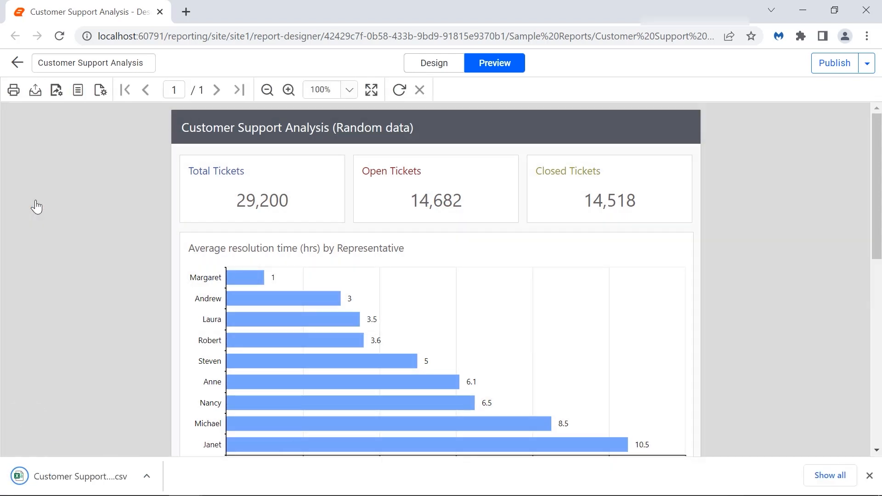
click(60, 486)
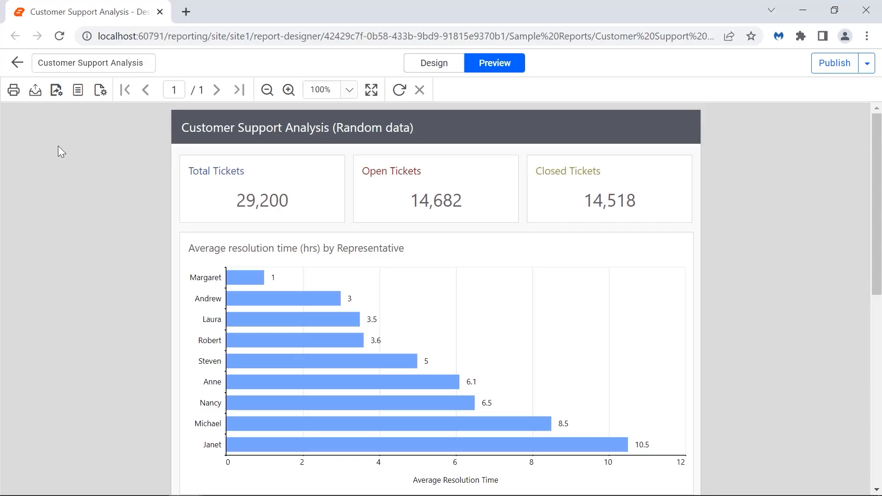
Step: Export the report as XML and open Customer Support Analysis.xml in Visual Studio Code
click(35, 90)
click(49, 224)
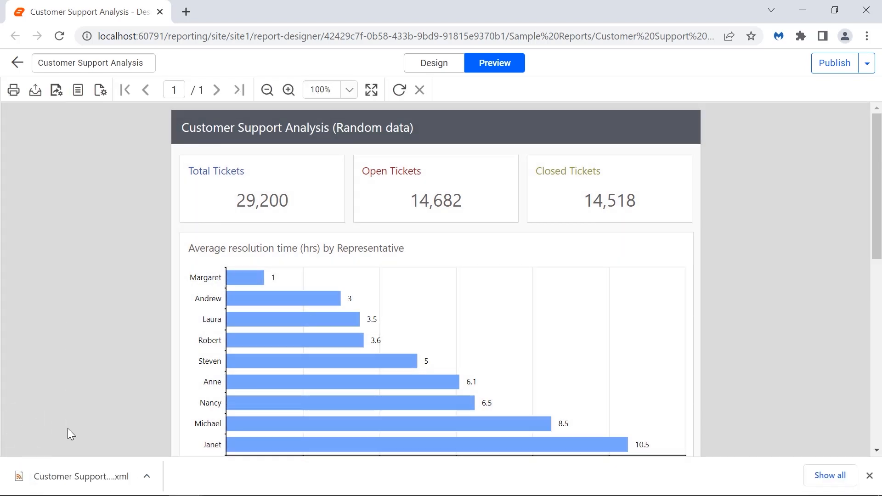
click(70, 477)
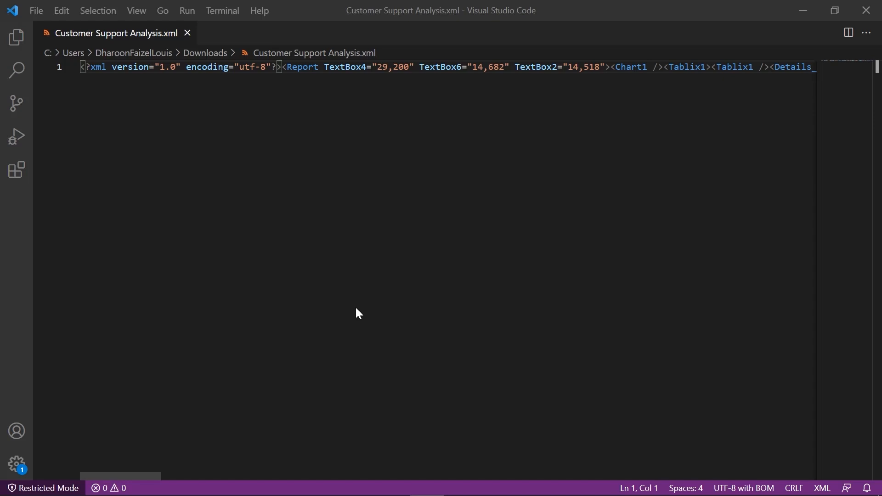
Step: Scroll horizontally across line 1 of the XML to read its full contents
drag(124, 476, 845, 472)
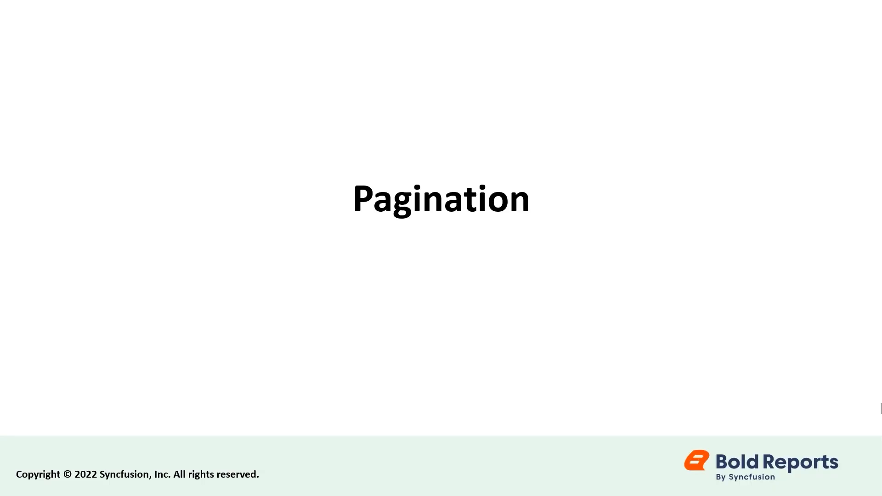
Step: Step through the two slides explaining how reports paginate
key(Right)
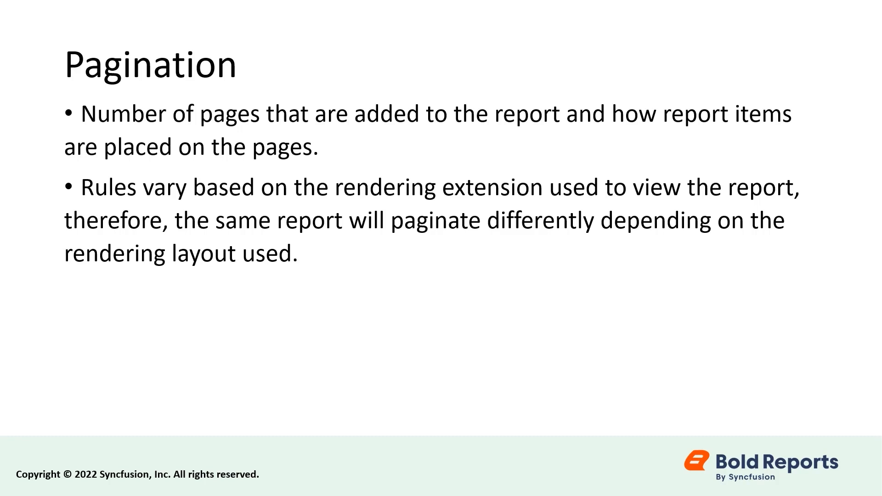
click(881, 380)
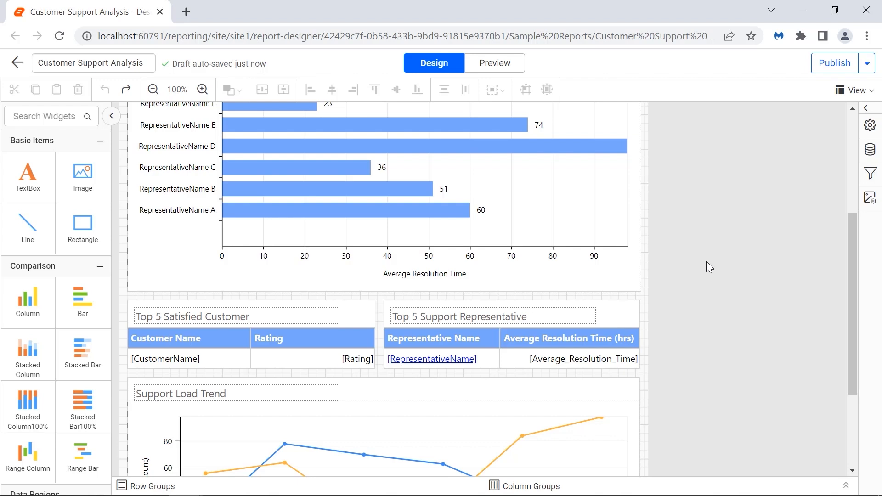
Step: Drag the report body's corner larger, then preview the report and scroll through to page 2
click(703, 263)
drag(647, 299, 841, 427)
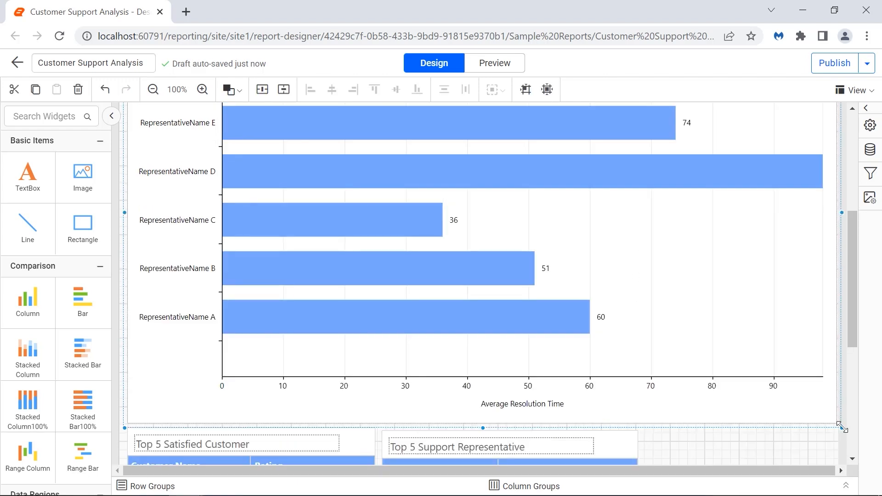
click(491, 67)
scroll(801, 344, down, 4)
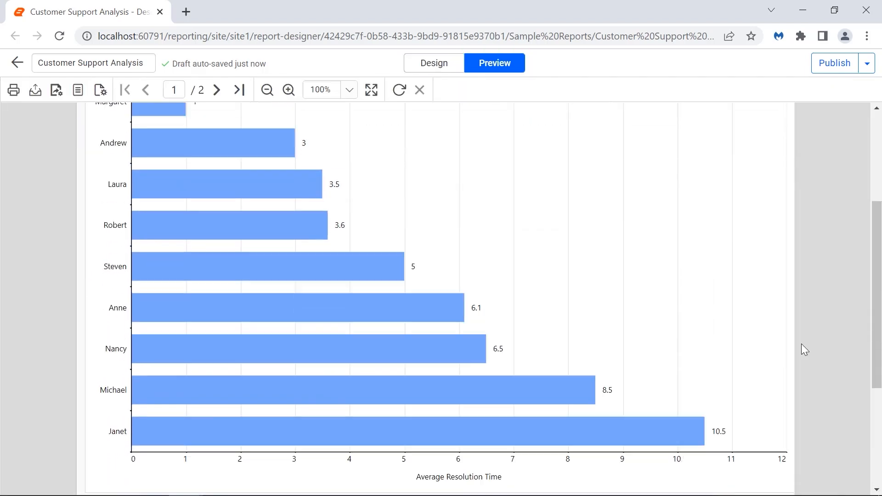
scroll(802, 344, down, 4)
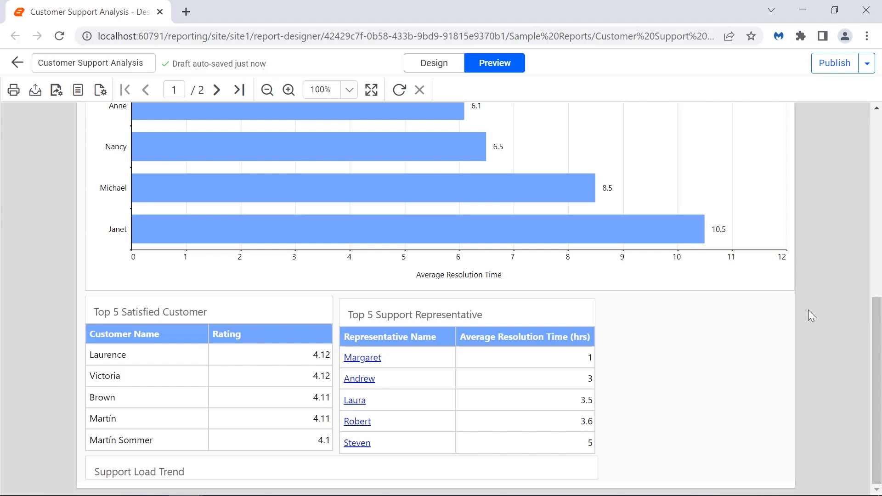
click(216, 90)
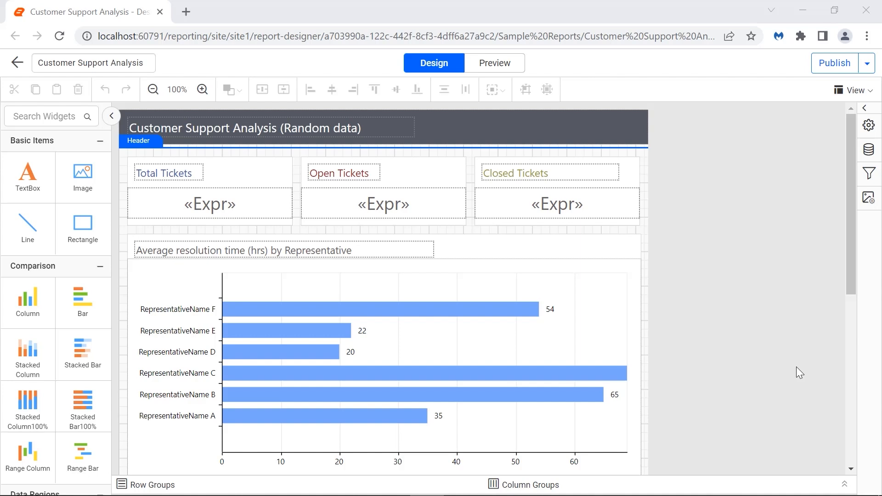
Step: Set the report's PaperSize property to A4
click(868, 125)
click(827, 300)
click(763, 360)
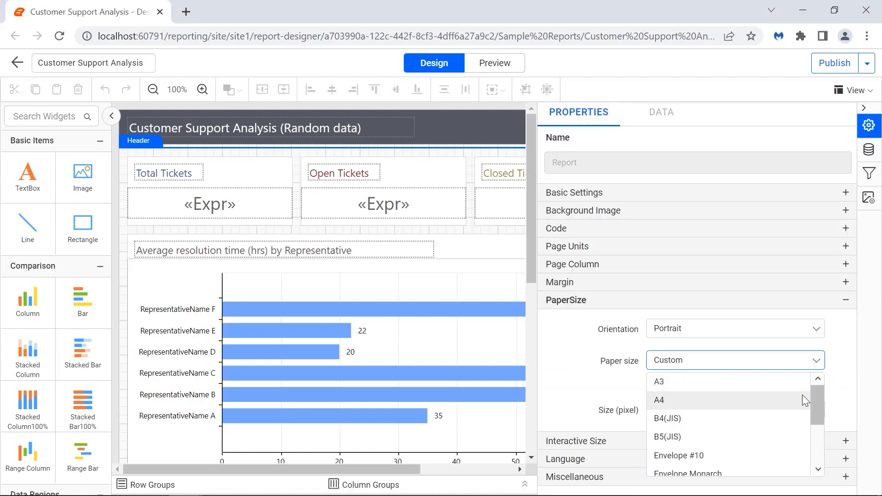
click(805, 400)
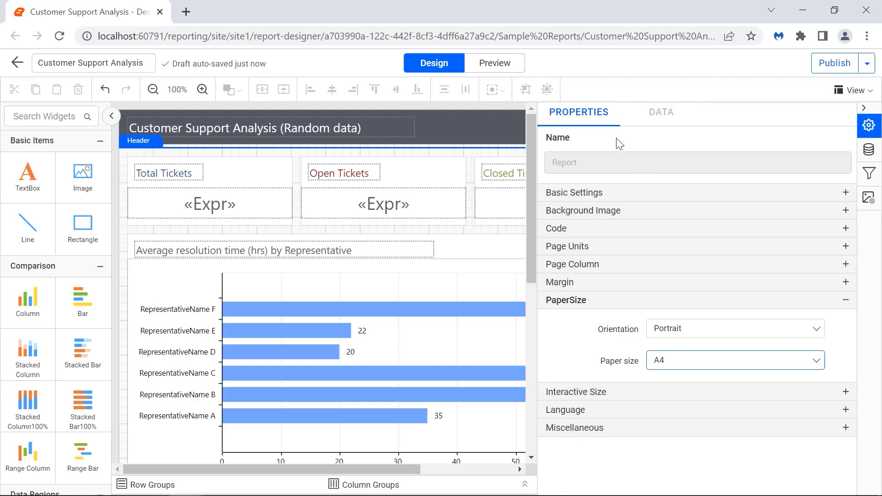
Step: Preview the A4 report in print layout, go to page 2, and export it as PDF
click(515, 69)
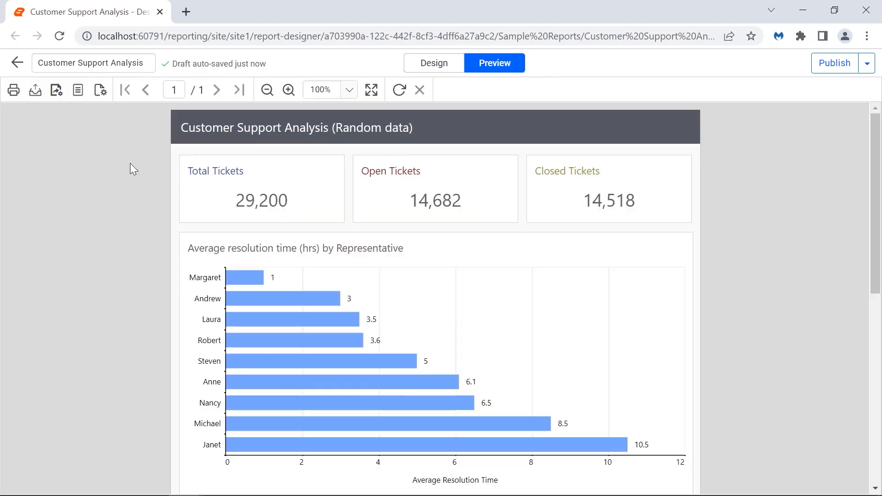
click(79, 92)
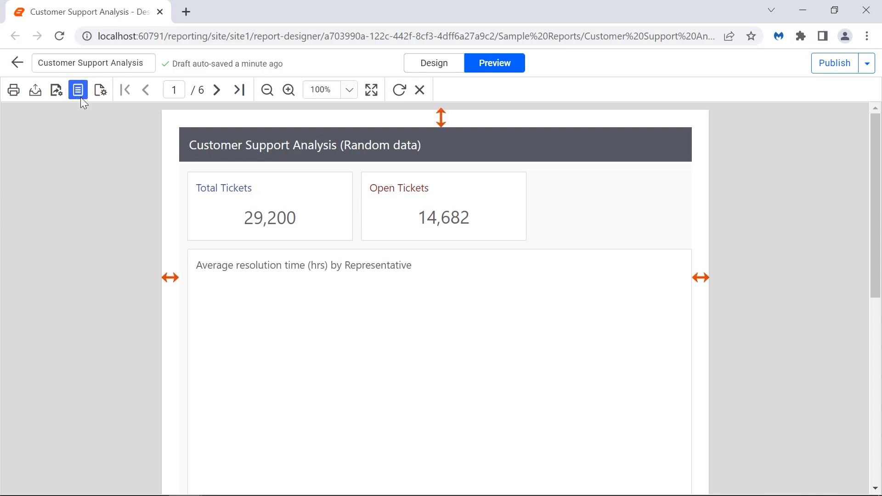
click(216, 92)
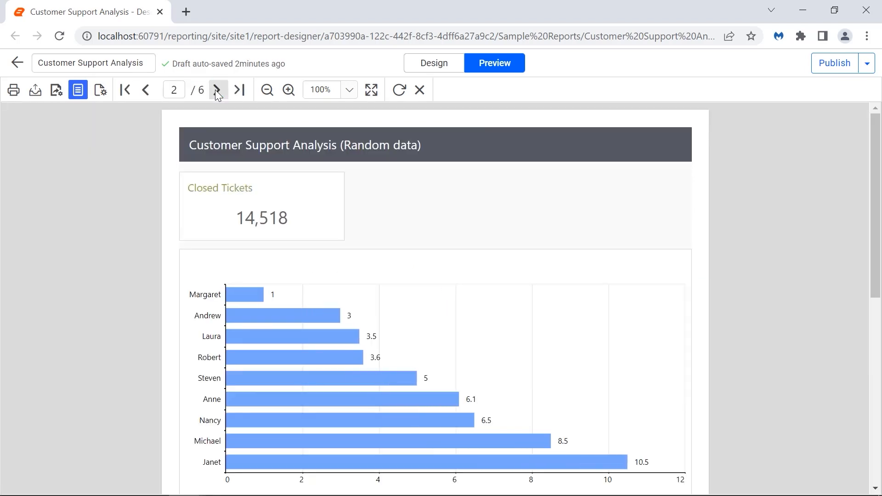
click(35, 90)
click(39, 113)
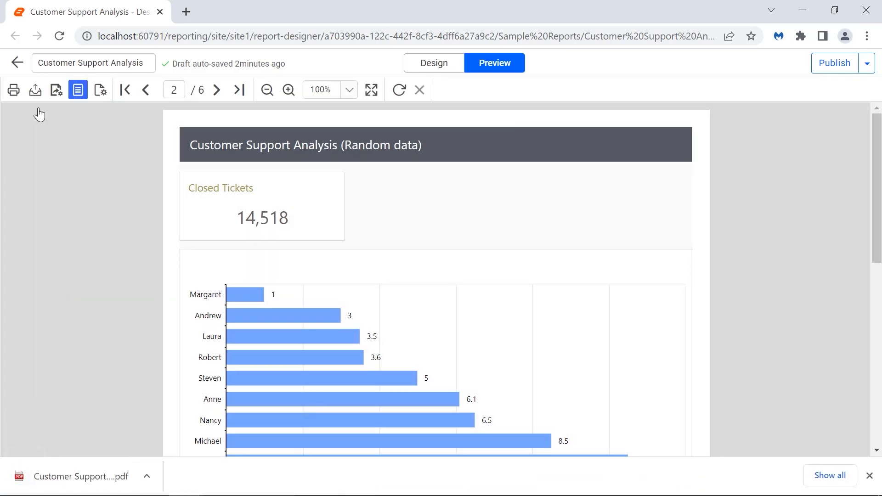
Step: Open the exported Customer Support Analysis PDF, scroll to page 2, and close the tab
click(81, 477)
scroll(734, 360, down, 10)
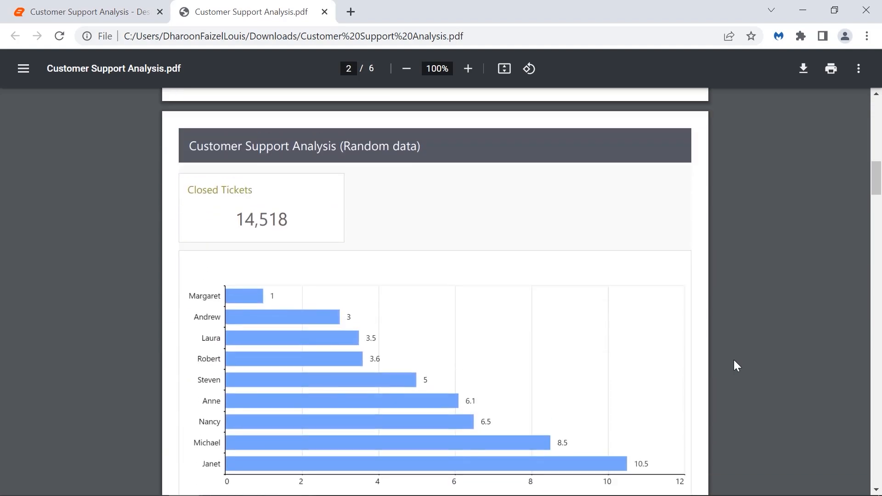
scroll(734, 361, down, 5)
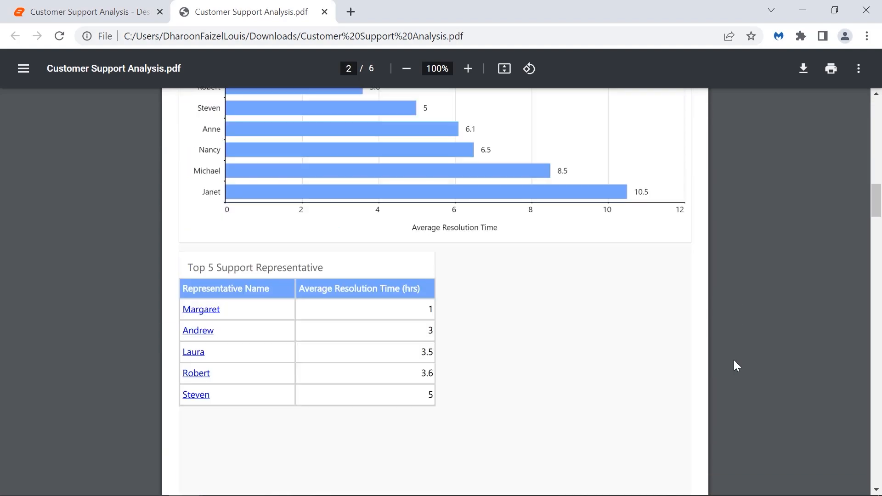
key(ctrl+w)
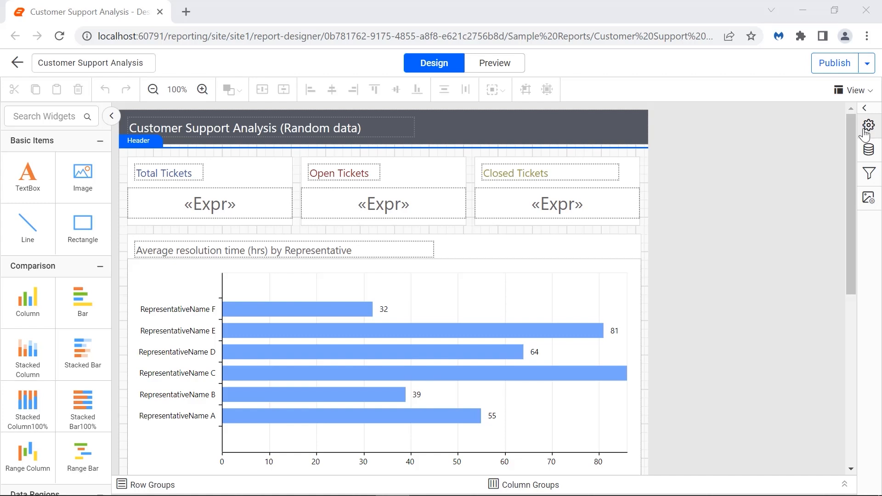
Step: In report properties, keep Portrait orientation, change paper size from Custom to A3, and preview
click(866, 134)
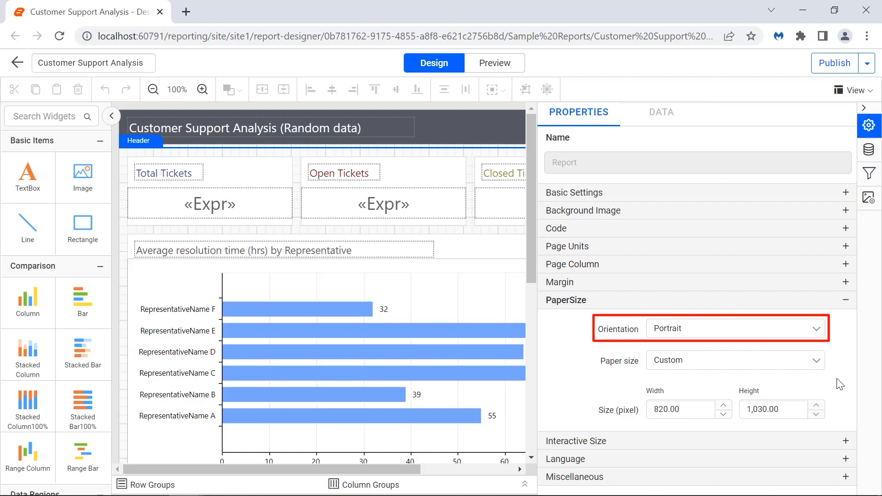
click(819, 334)
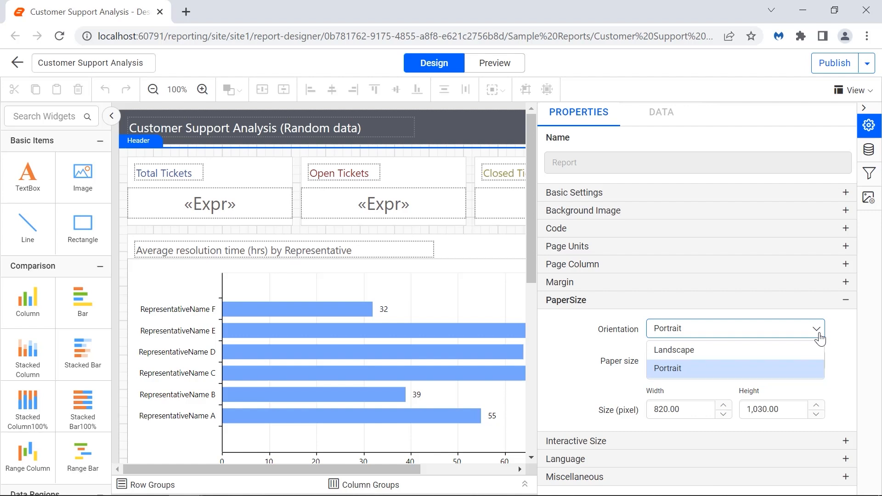
click(845, 366)
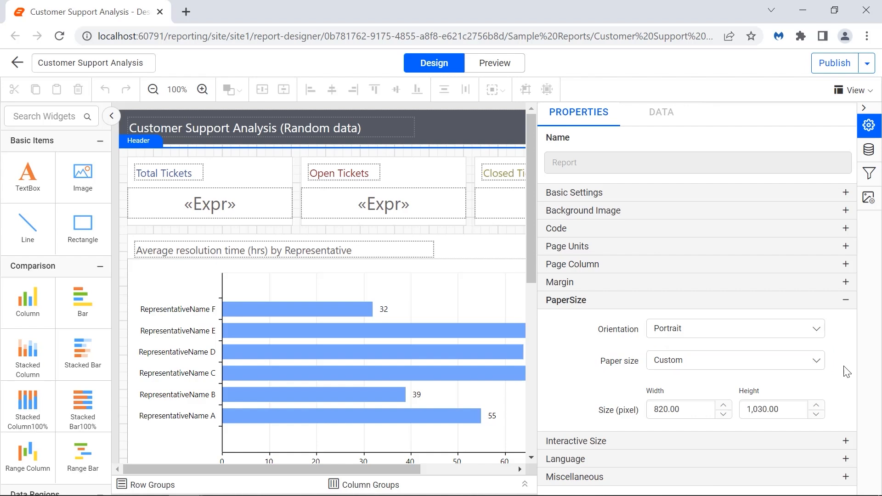
click(818, 366)
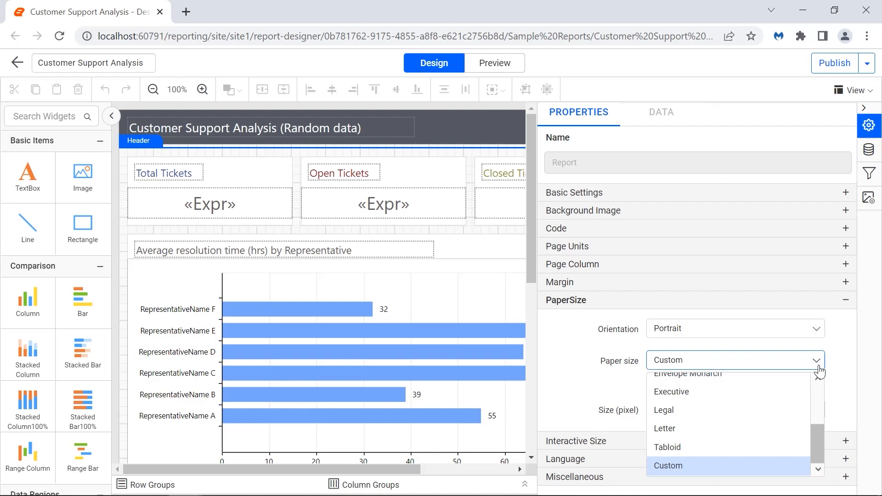
scroll(789, 393, up, 5)
click(789, 391)
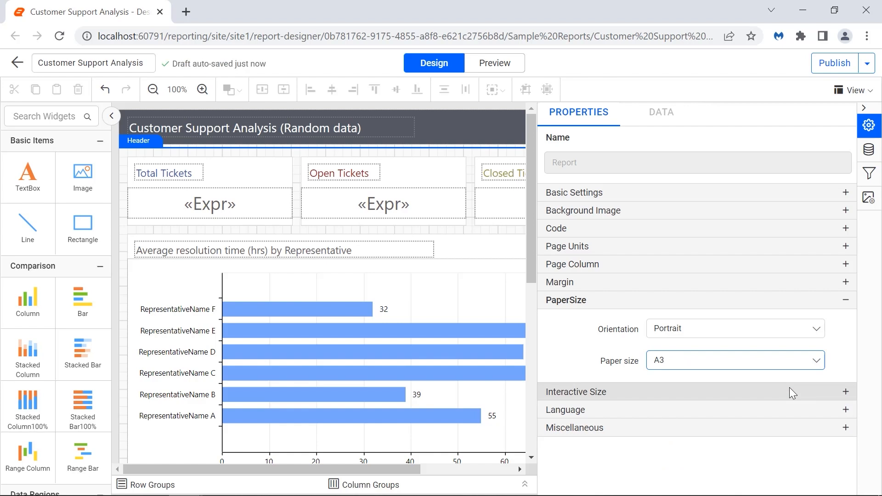
click(512, 71)
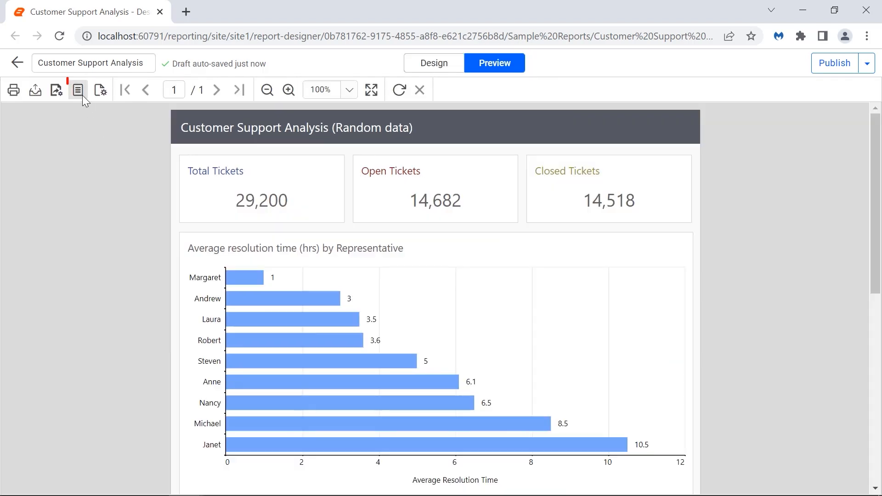
Step: Export the A3 report from print layout as a Word document and open the .docx
click(83, 95)
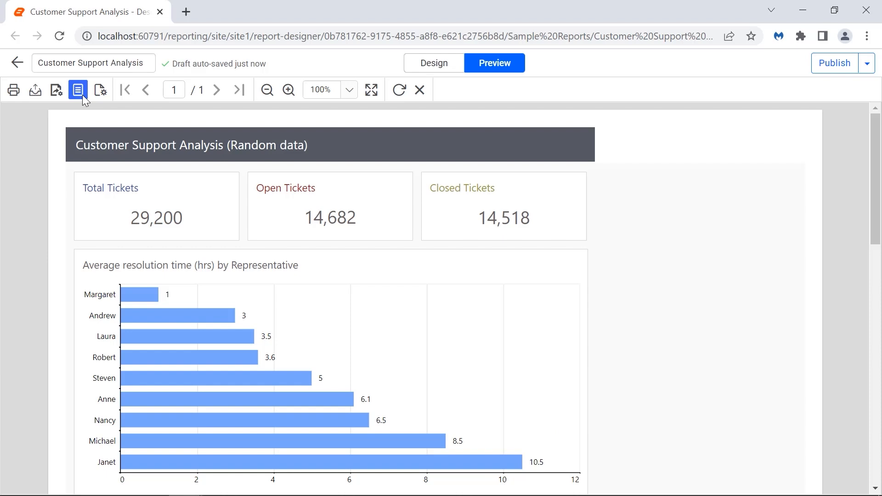
click(35, 90)
click(37, 148)
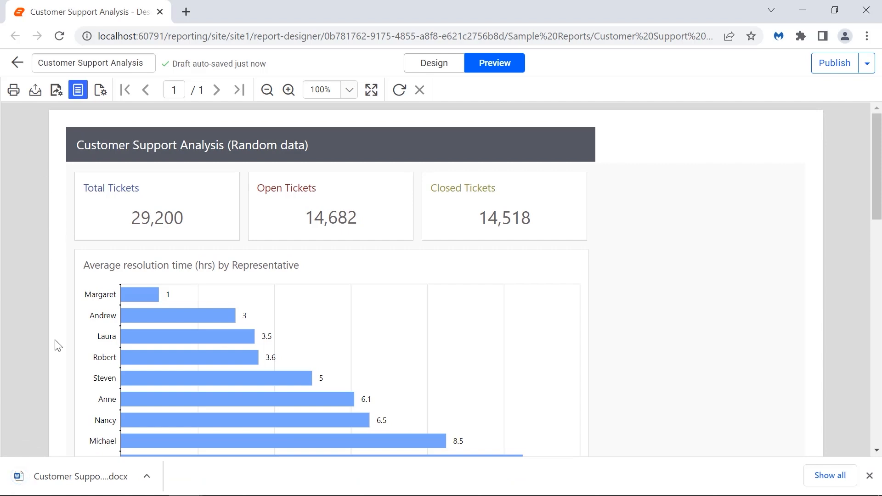
click(55, 474)
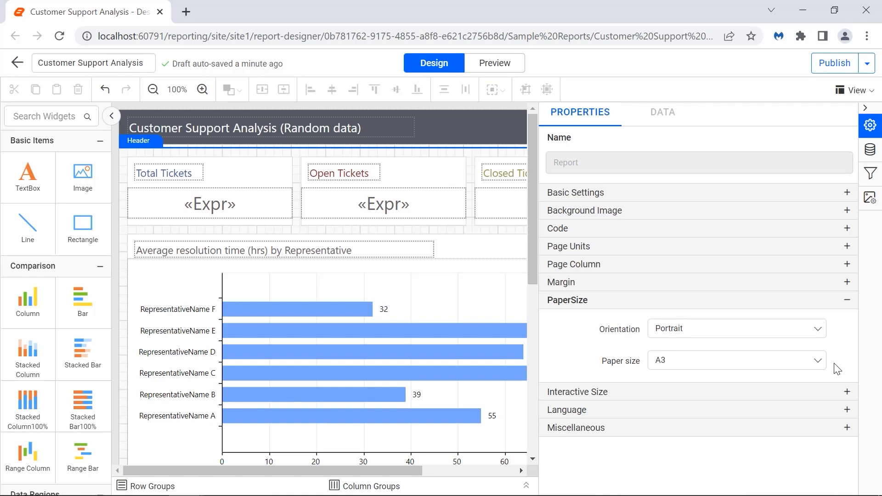
Step: Set the paper size to Custom with width 800 and height 1030 pixels
click(818, 362)
click(780, 465)
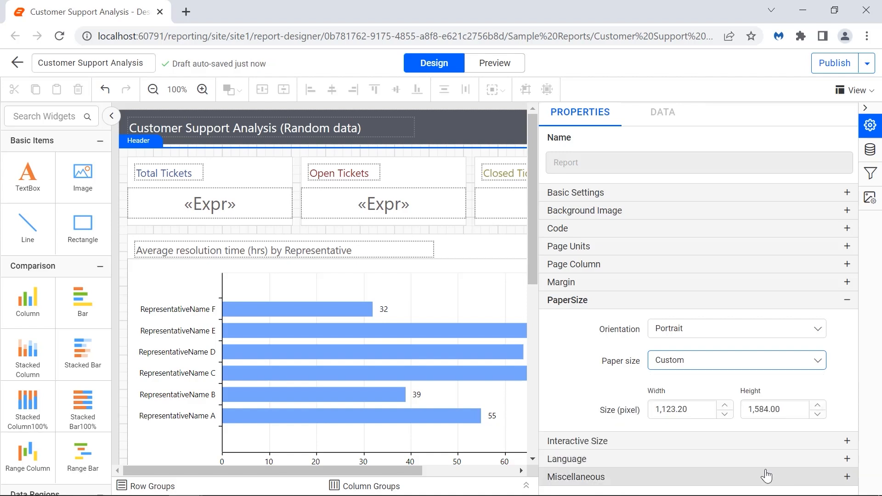
click(696, 412)
text(800)
click(703, 426)
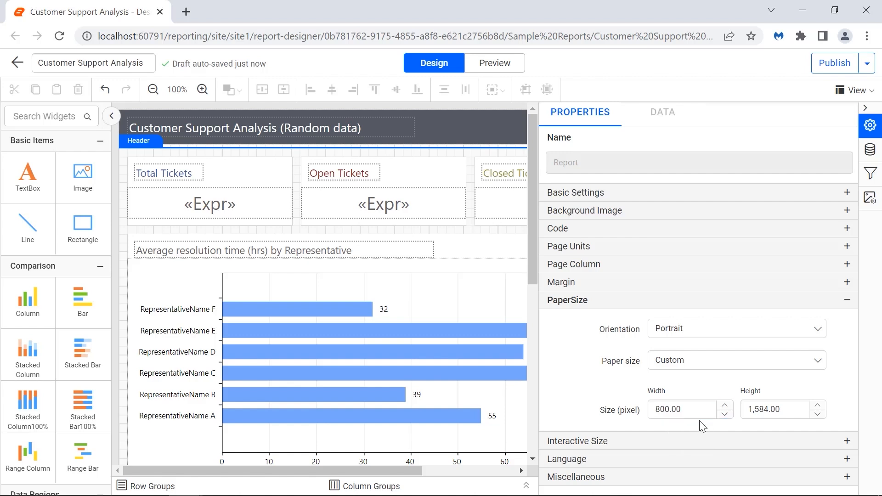
click(769, 406)
text(1030)
click(780, 427)
Step: Preview the custom-size report and export it to PDF
click(494, 63)
click(35, 90)
click(39, 112)
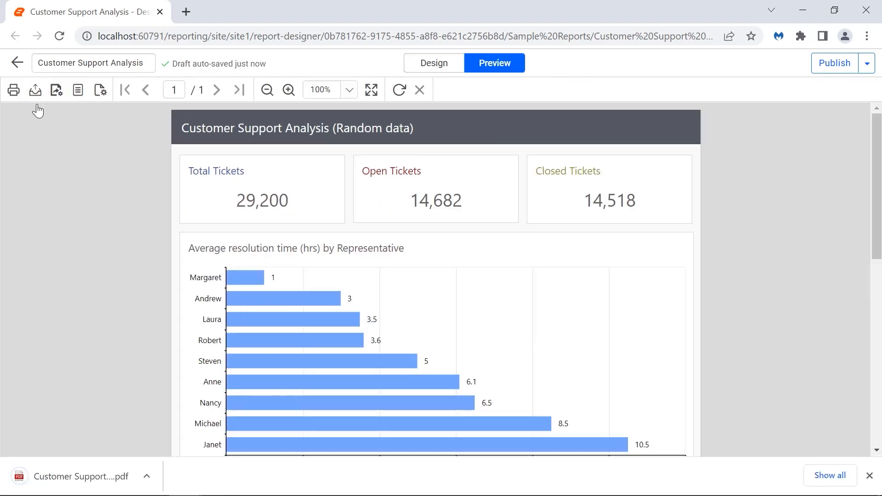
Step: Open the downloaded Customer Support Analysis.pdf in Chrome and scroll through its pages
click(81, 476)
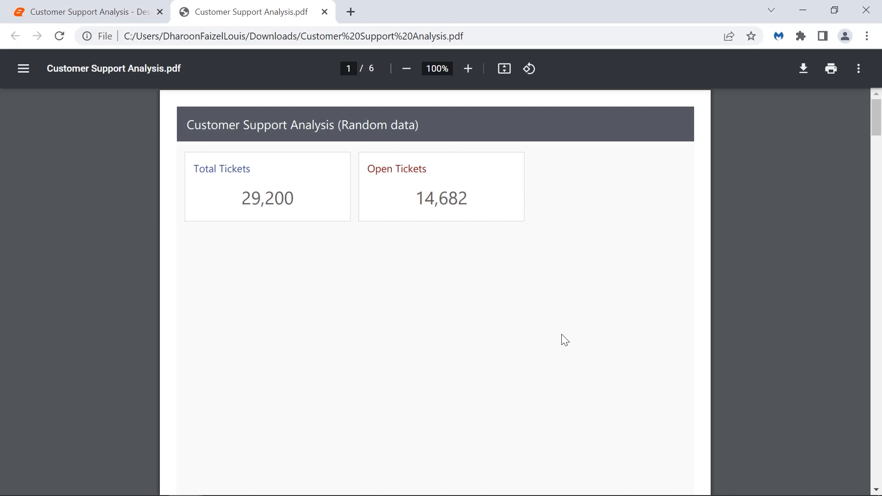
scroll(565, 340, down, 13)
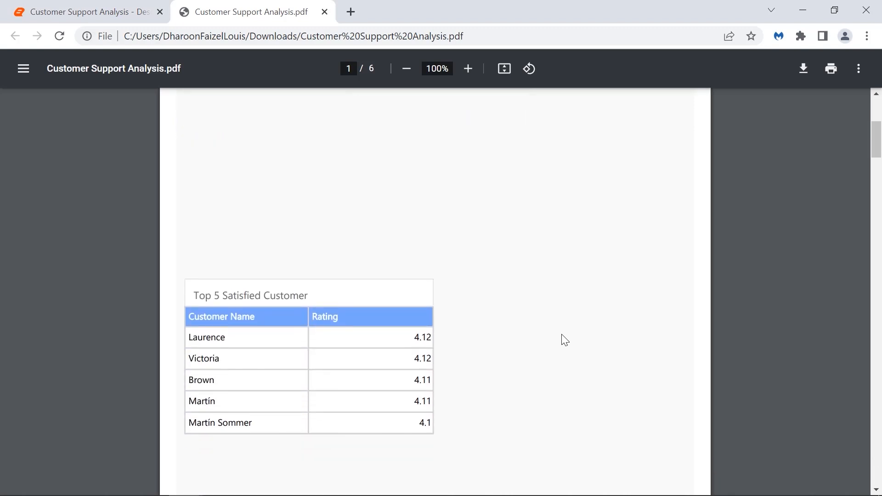
scroll(565, 340, down, 9)
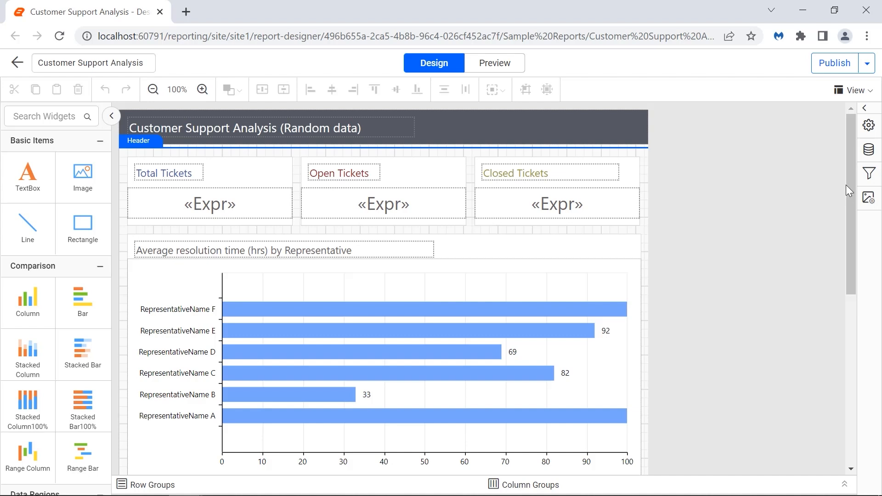
Step: Set the report's Left margin to 50 and Top margin to 150 pixels
click(869, 125)
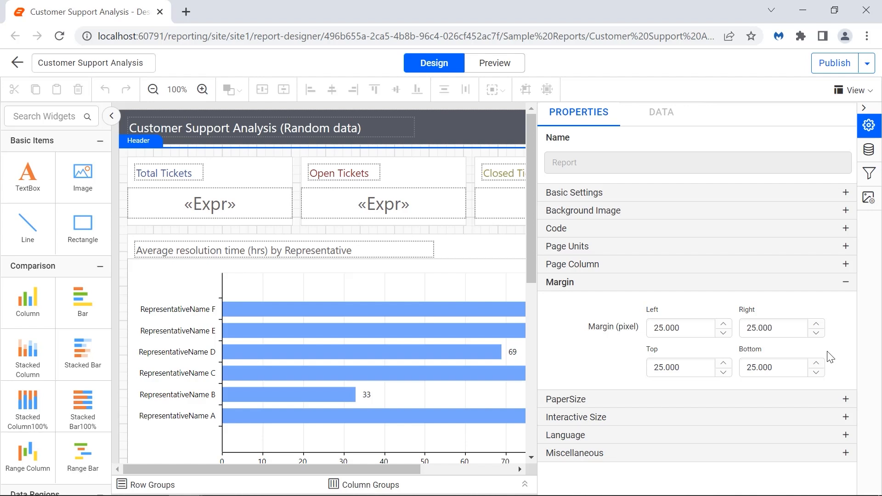
double_click(696, 330)
text(50)
click(696, 342)
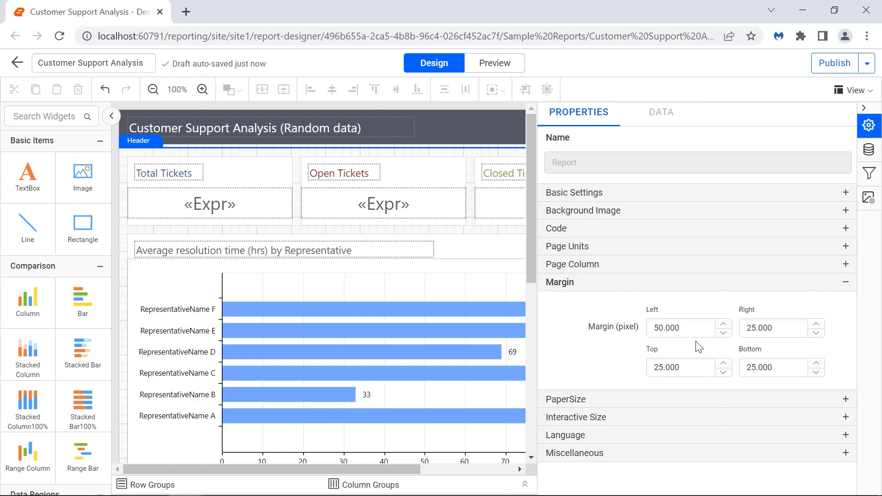
double_click(687, 366)
text(150)
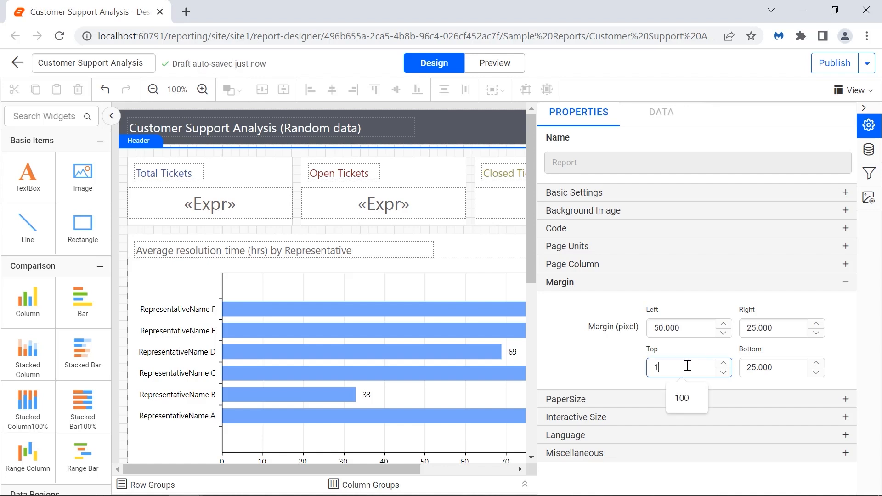
click(691, 378)
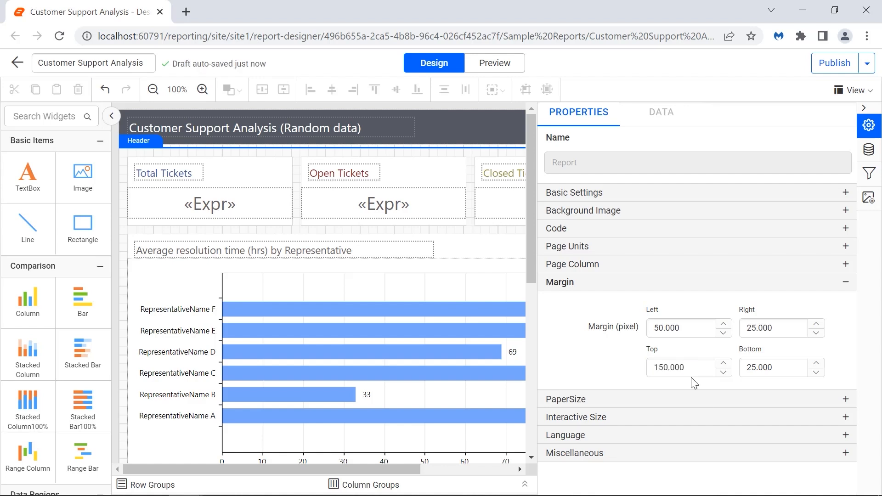
Step: Preview the margin-adjusted report in print layout, check page 2, then return to Design
click(516, 71)
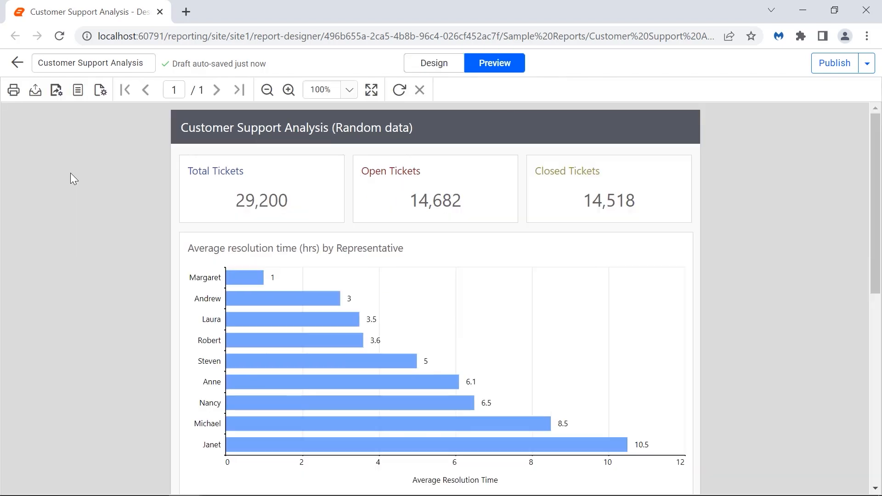
click(77, 94)
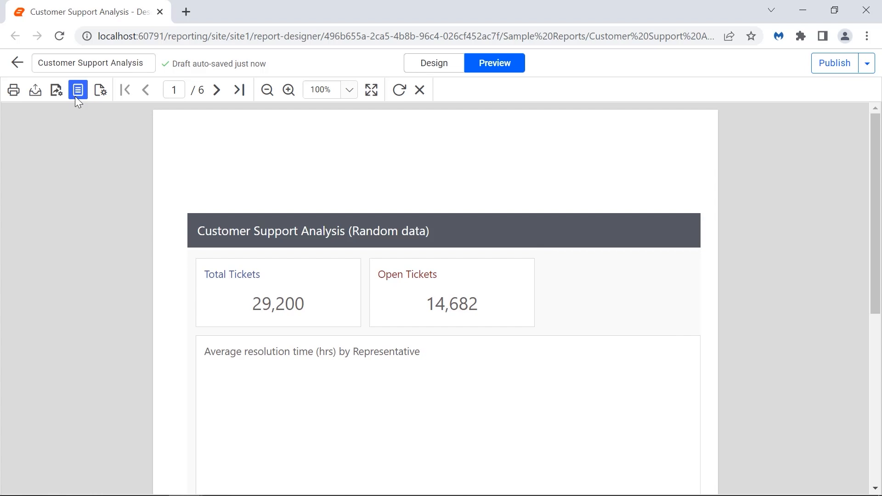
click(215, 90)
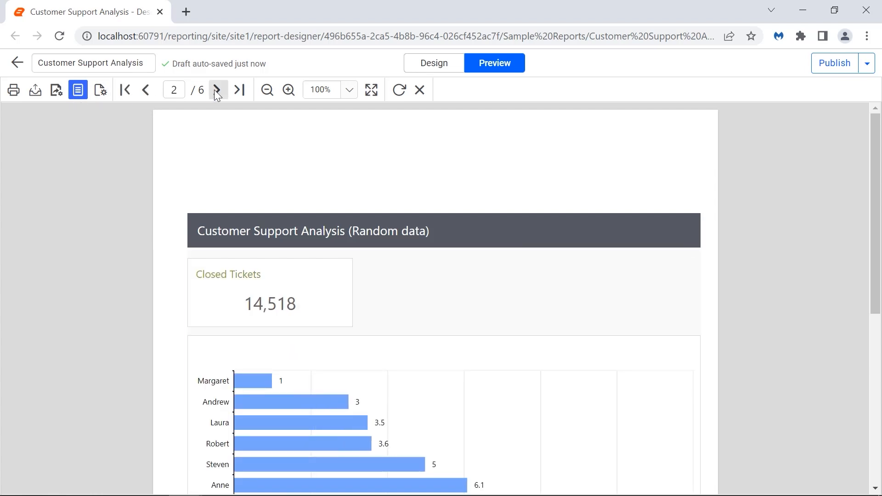
click(434, 63)
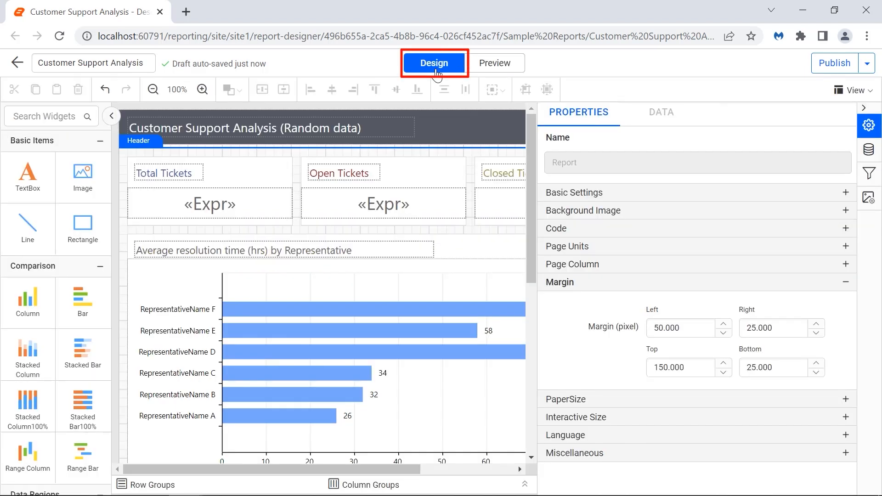
Step: Change the Left margin from 50 and Top margin from 150 back to 25 pixels each
click(687, 329)
text(25)
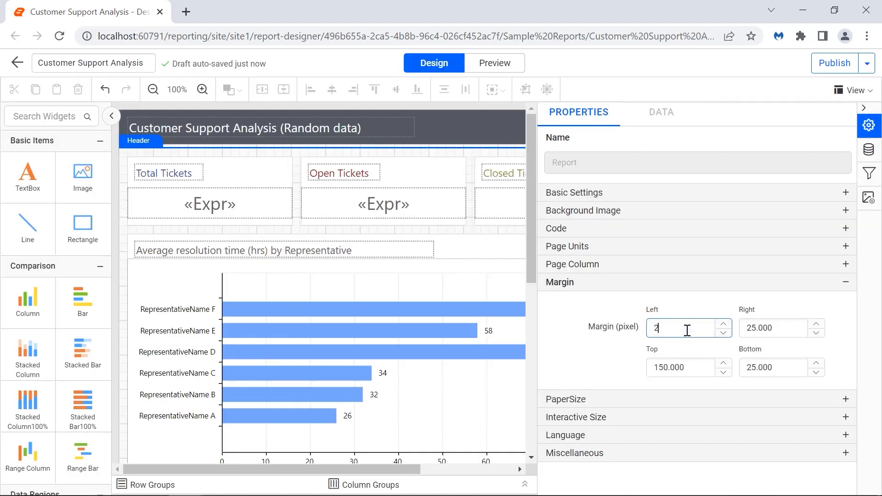
click(687, 350)
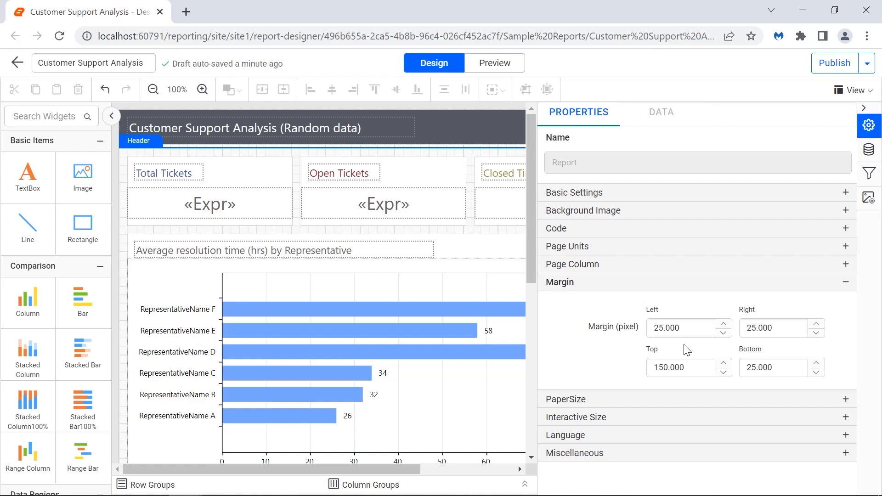
click(684, 367)
text(25)
click(686, 388)
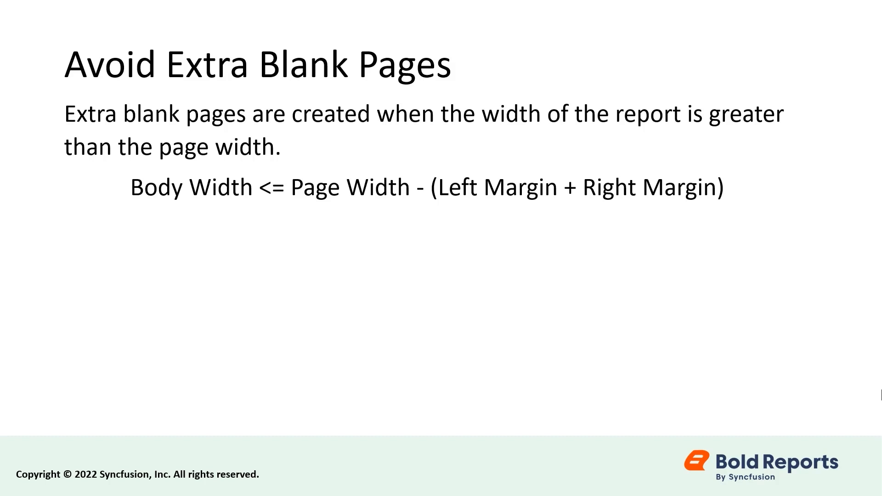
Step: Advance the slideshow from Avoid Extra Blank Pages to the page margin diagram slide
click(881, 386)
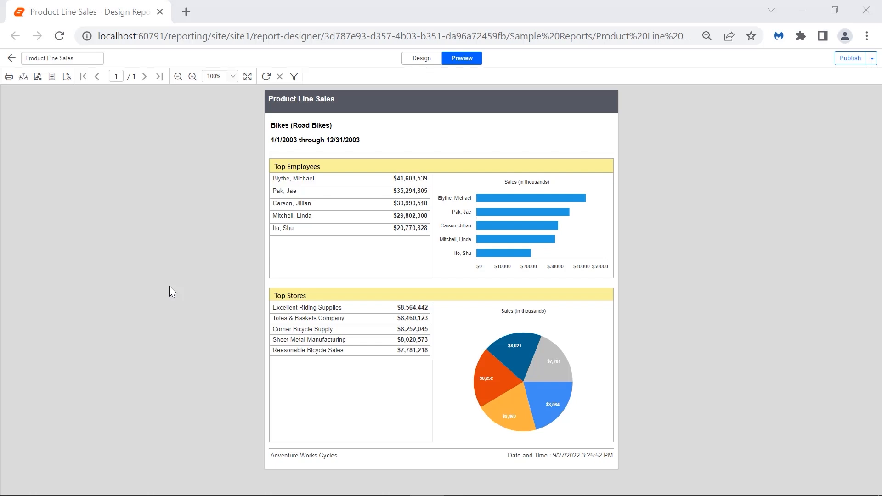
Step: Switch the Product Line Sales report preview to print layout, still one page
click(54, 80)
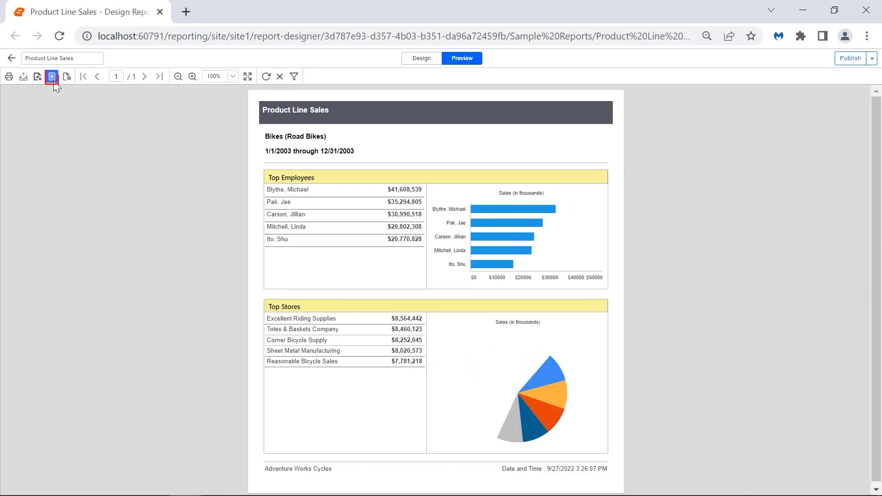